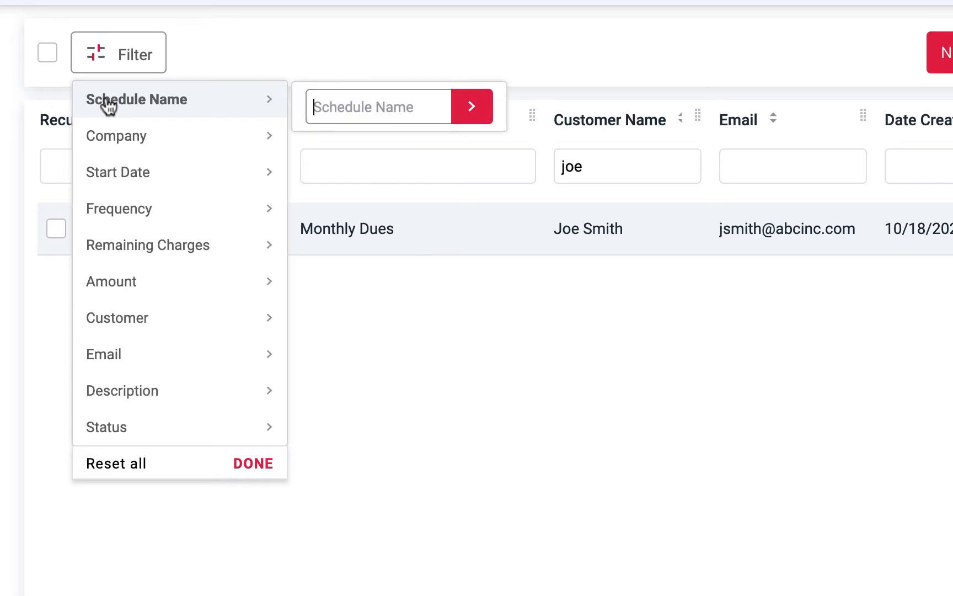
pyautogui.click(117, 139)
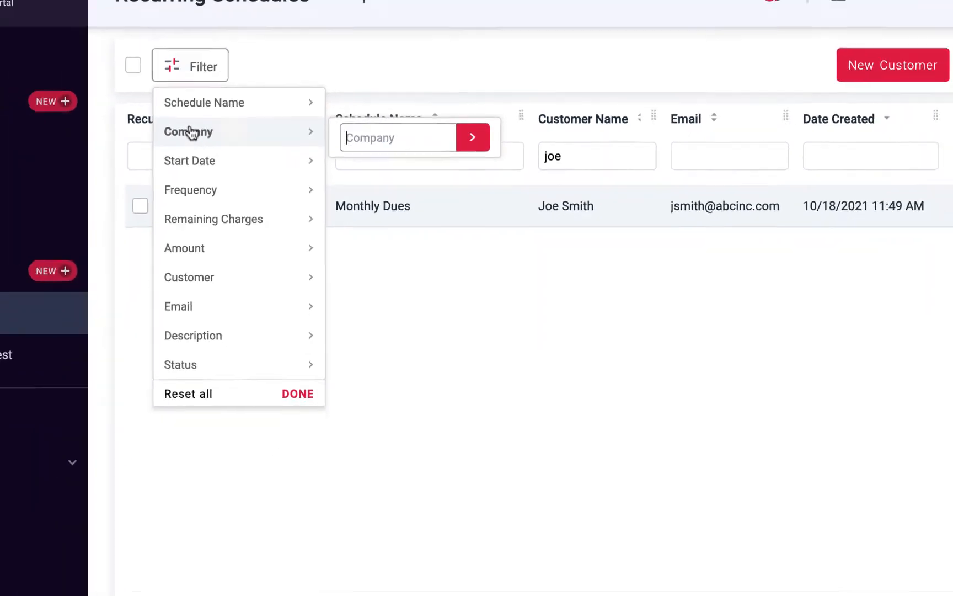
pyautogui.click(247, 56)
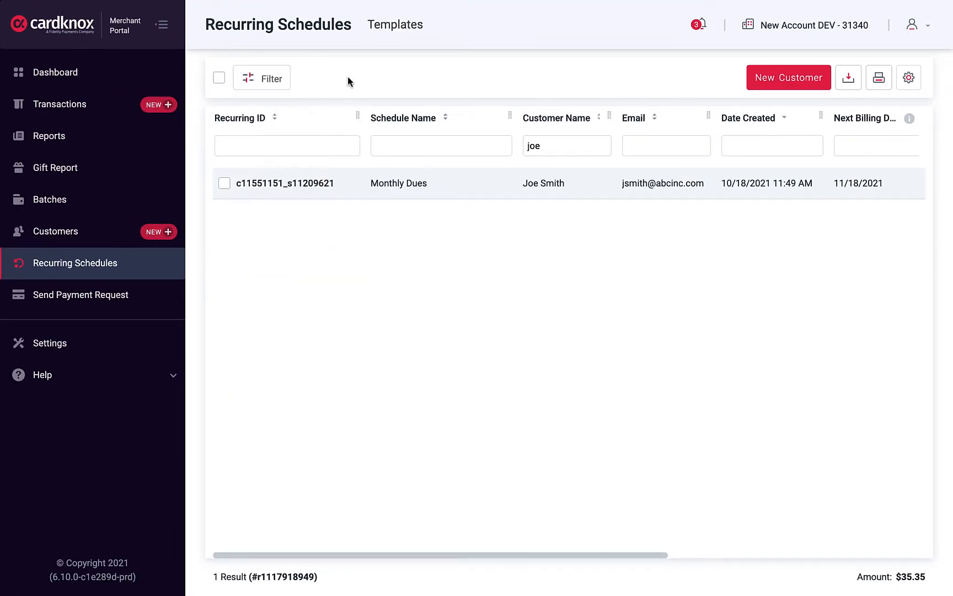
# - Start a new recurring schedule template and name it "Monthly Gym Membership"
pyautogui.click(397, 33)
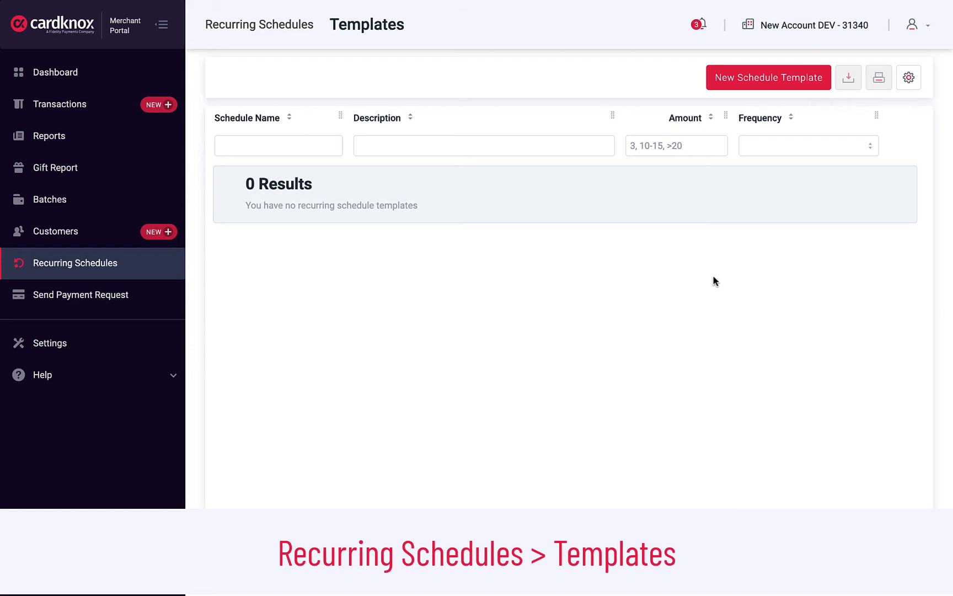
pyautogui.click(768, 80)
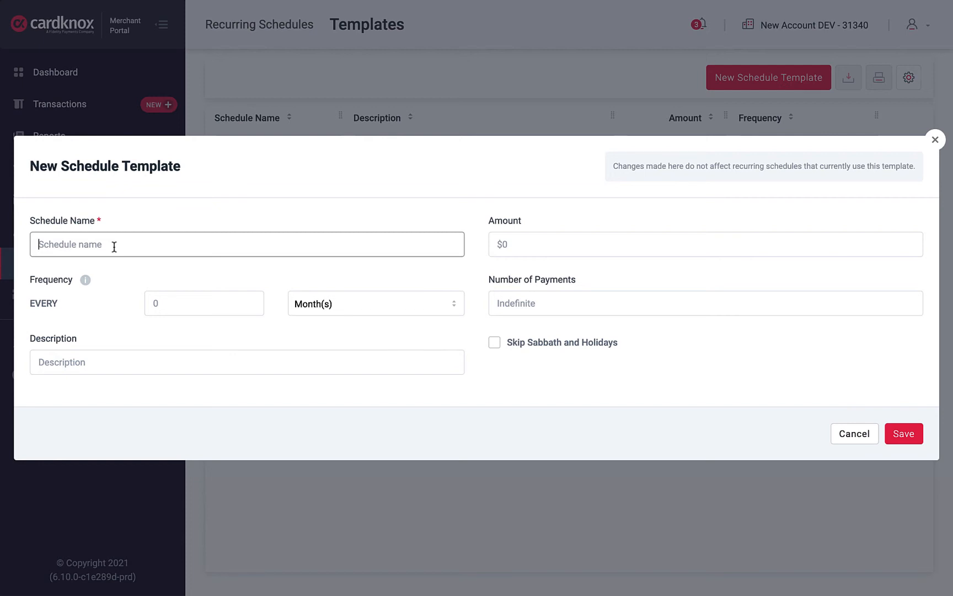
pyautogui.write('Monthly Gym Membership')
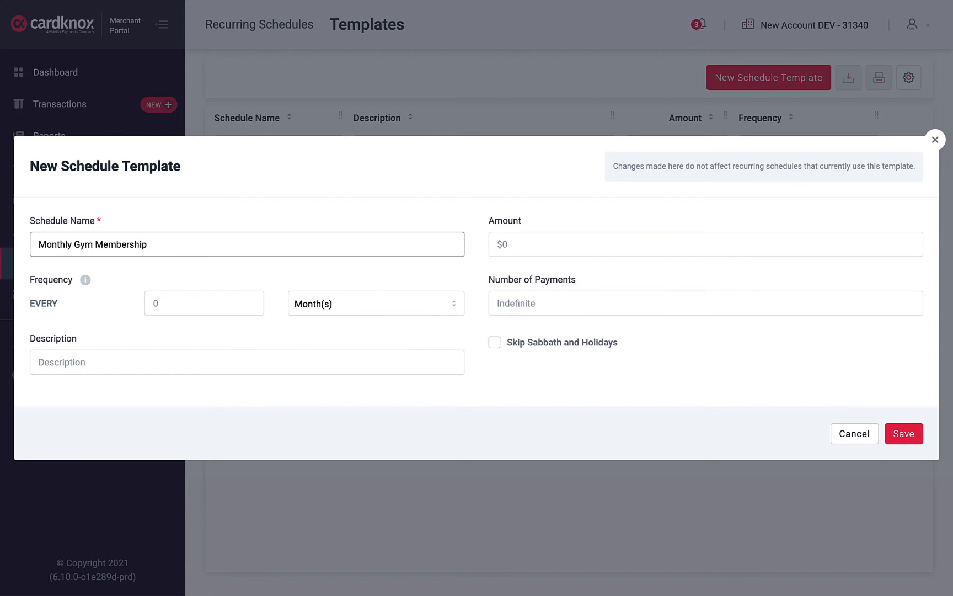
# - Set the template's frequency to every 1 month and its amount to $50, and save it
pyautogui.click(191, 303)
pyautogui.write('1')
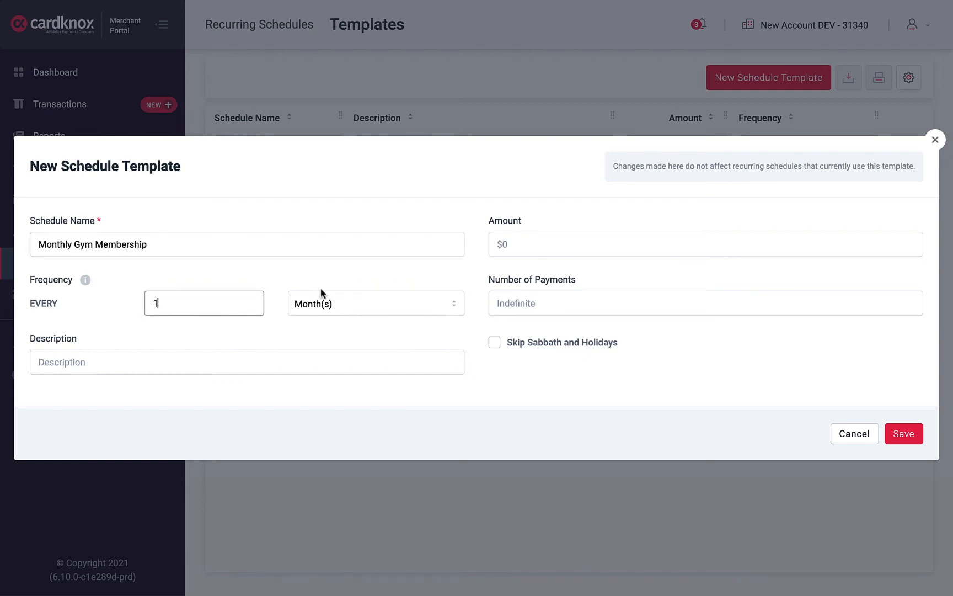
pyautogui.click(524, 244)
pyautogui.write('50')
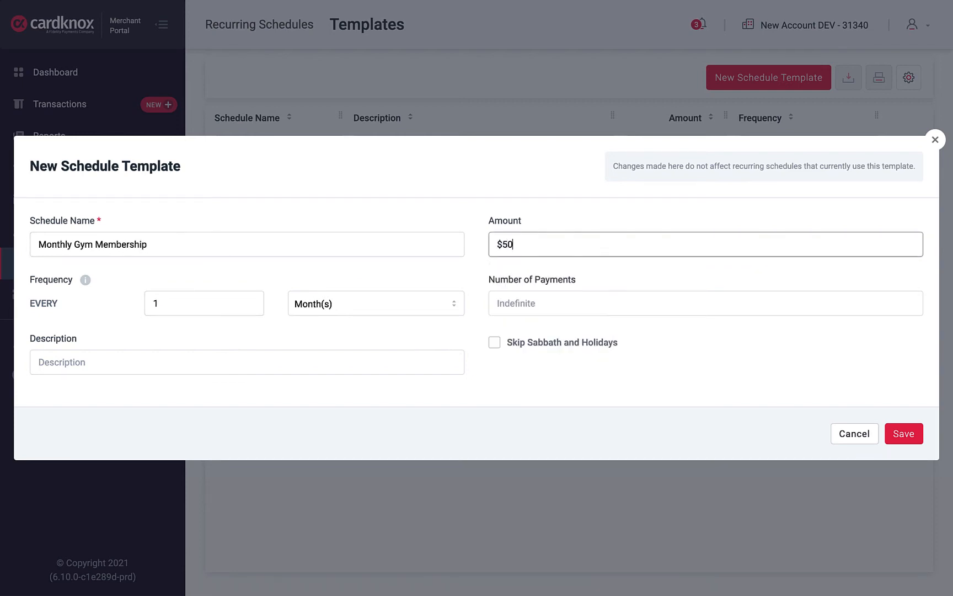
pyautogui.click(533, 271)
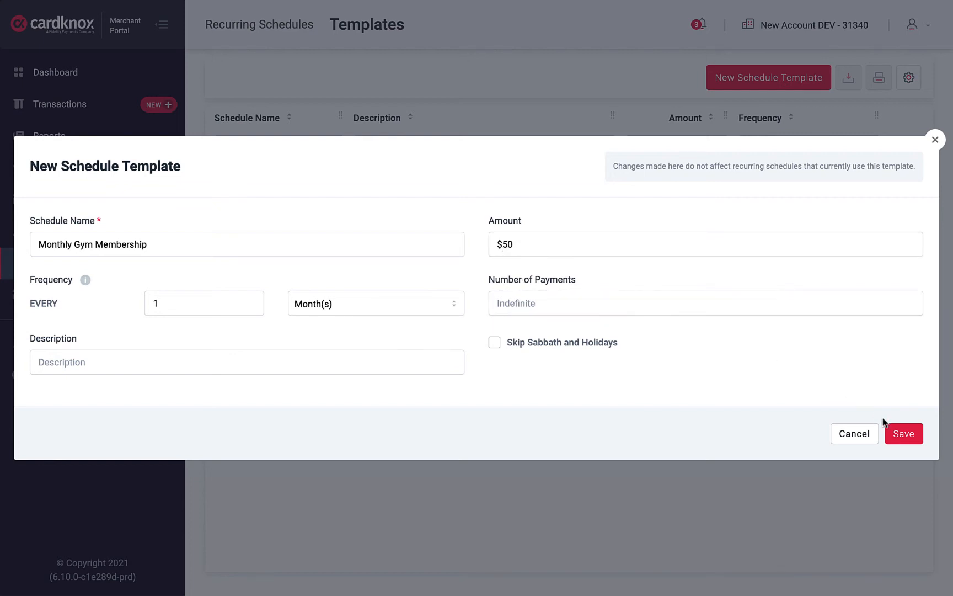
pyautogui.click(903, 434)
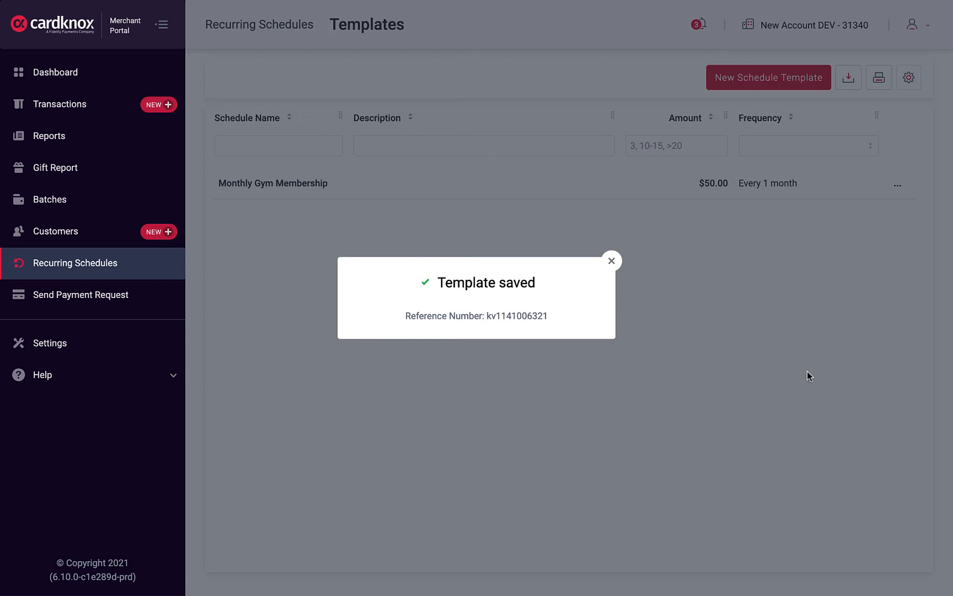
pyautogui.click(612, 261)
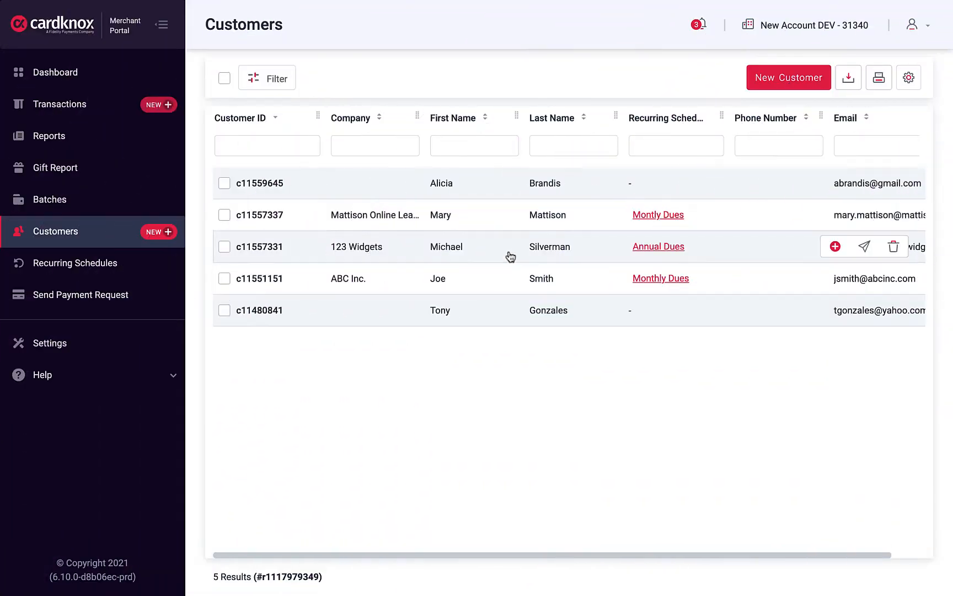
# - Add a recurring schedule to the first customer in the customer list using the Monthly Gym Membership template
pyautogui.click(540, 194)
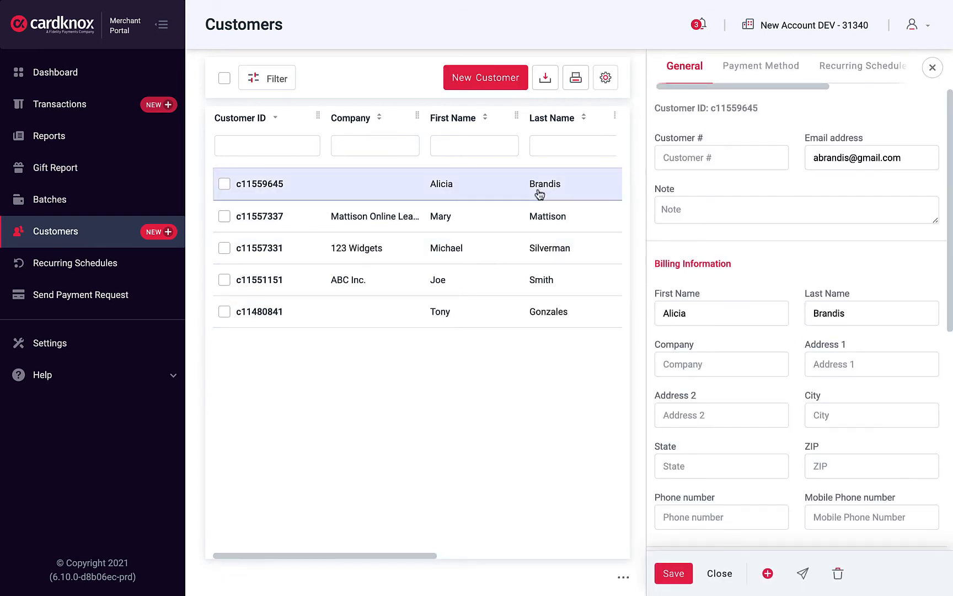
pyautogui.click(867, 70)
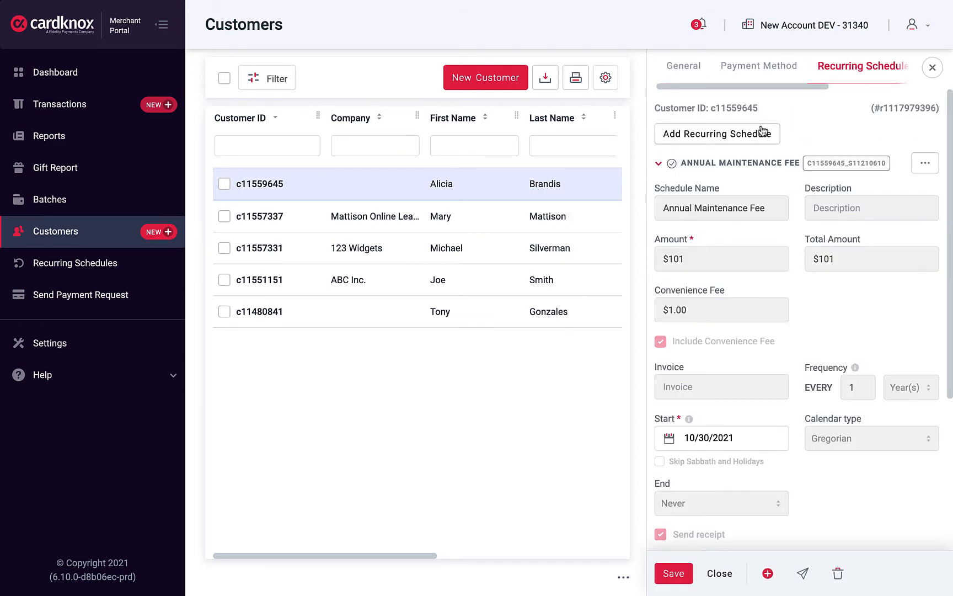
pyautogui.click(760, 132)
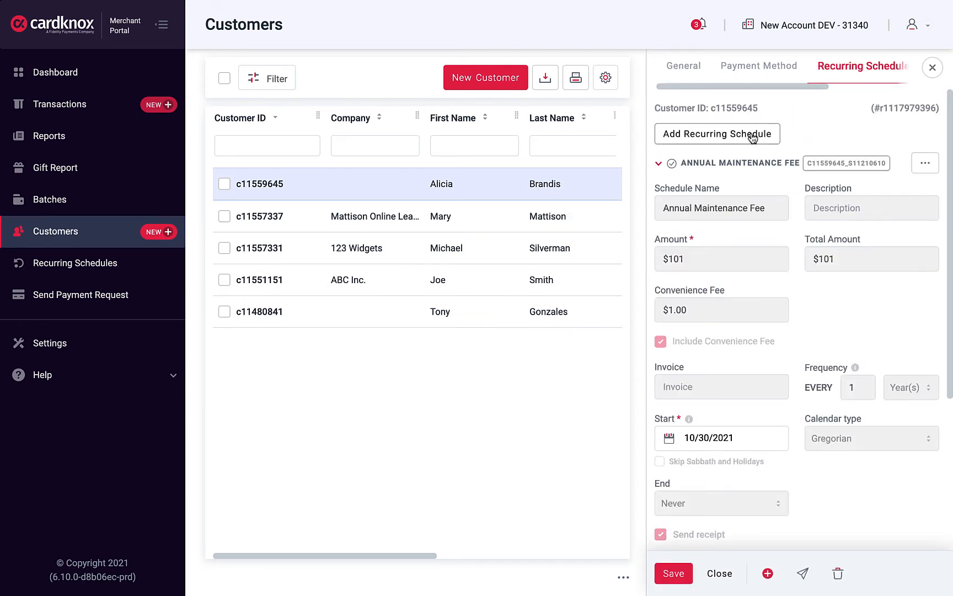
pyautogui.click(758, 211)
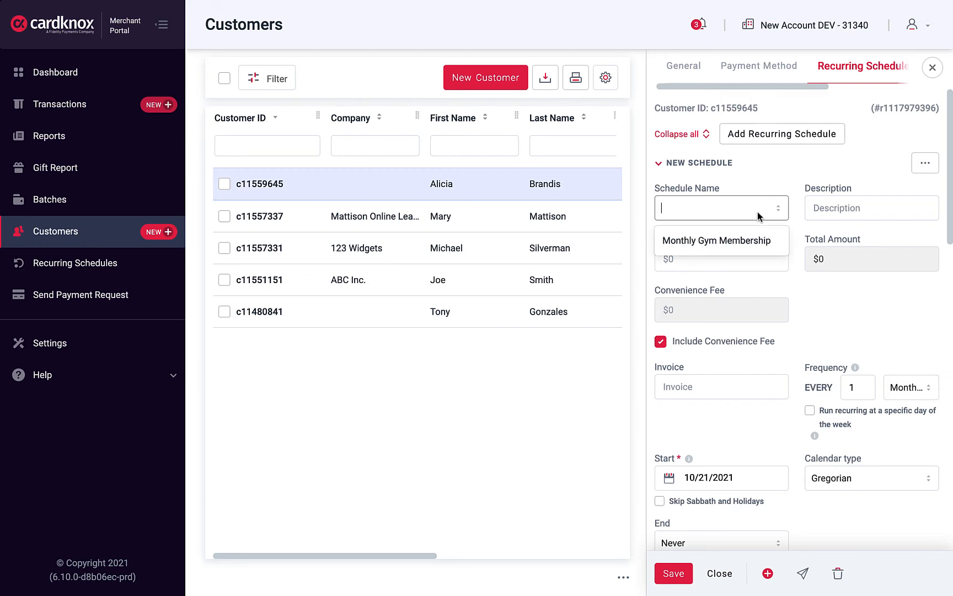
pyautogui.click(757, 239)
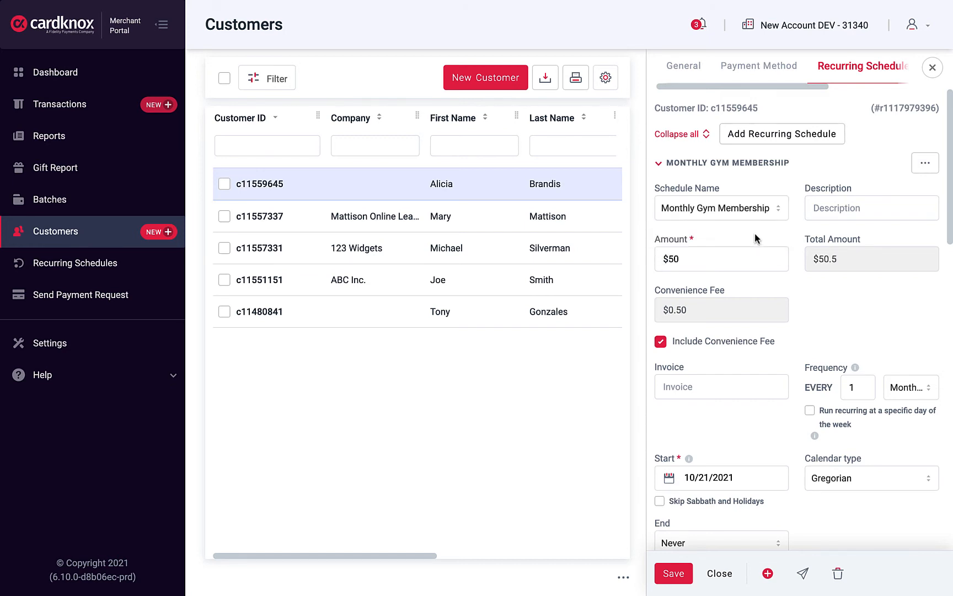
# - Set the new schedule's start date to 10/27/2021 and save it
pyautogui.click(739, 477)
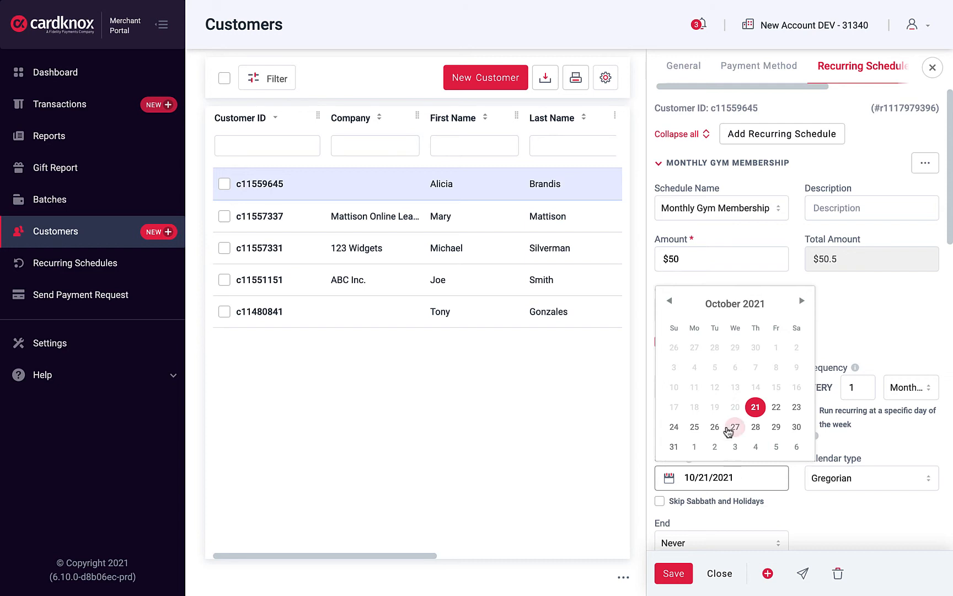
pyautogui.click(729, 429)
pyautogui.click(673, 576)
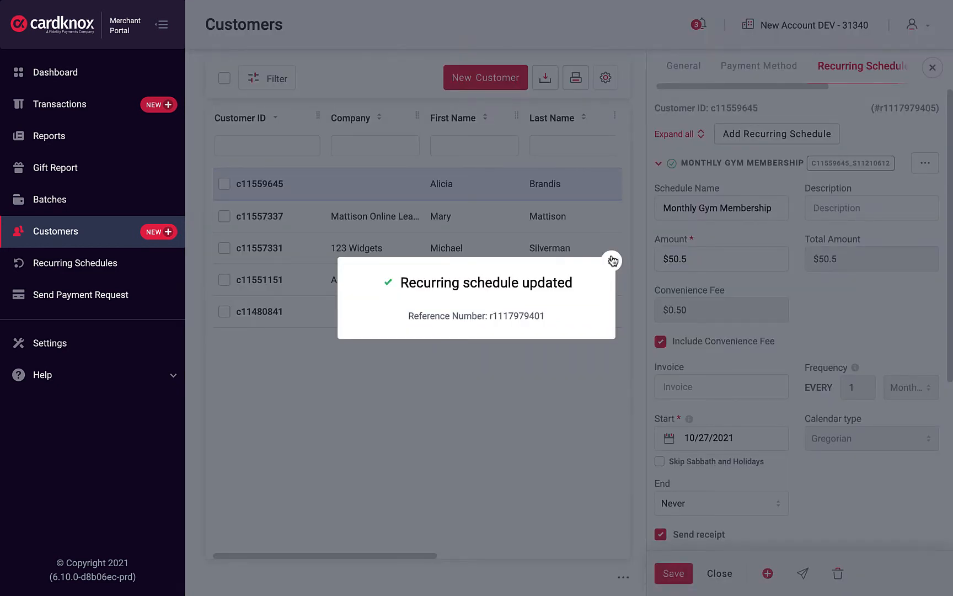
pyautogui.click(612, 261)
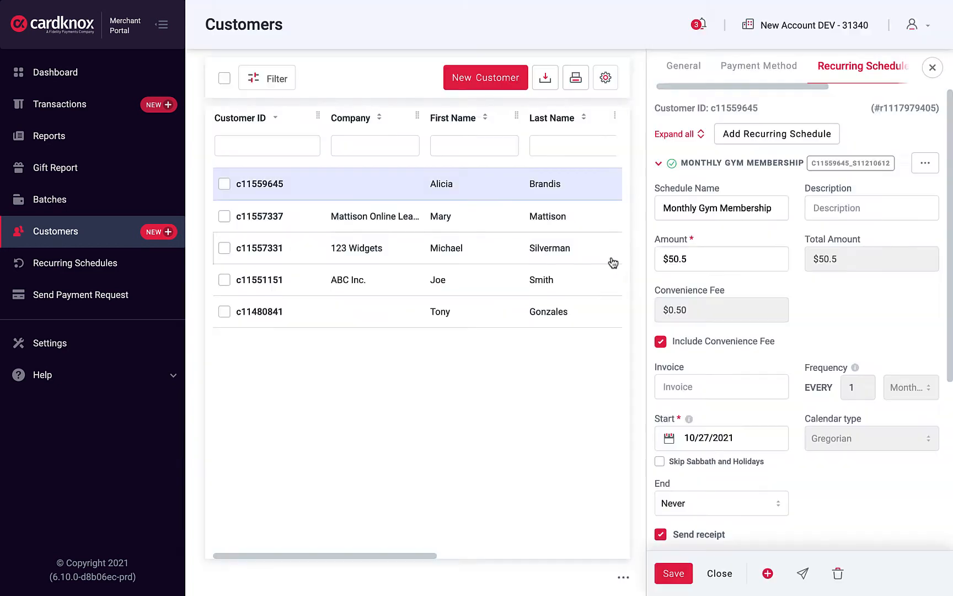
# - View the Monthly Gym Membership schedule's available actions and set its amount to $60
pyautogui.click(925, 165)
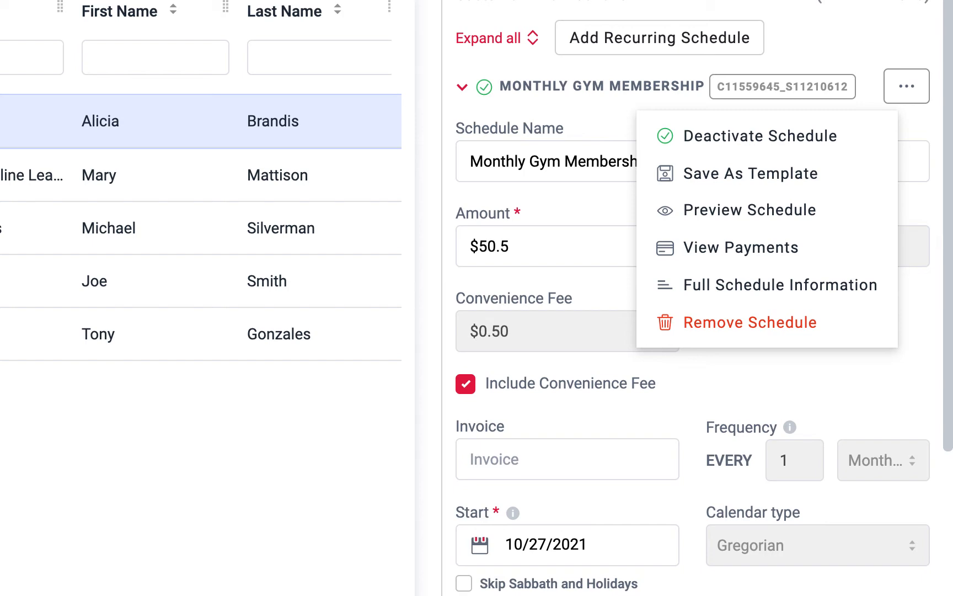
pyautogui.click(546, 245)
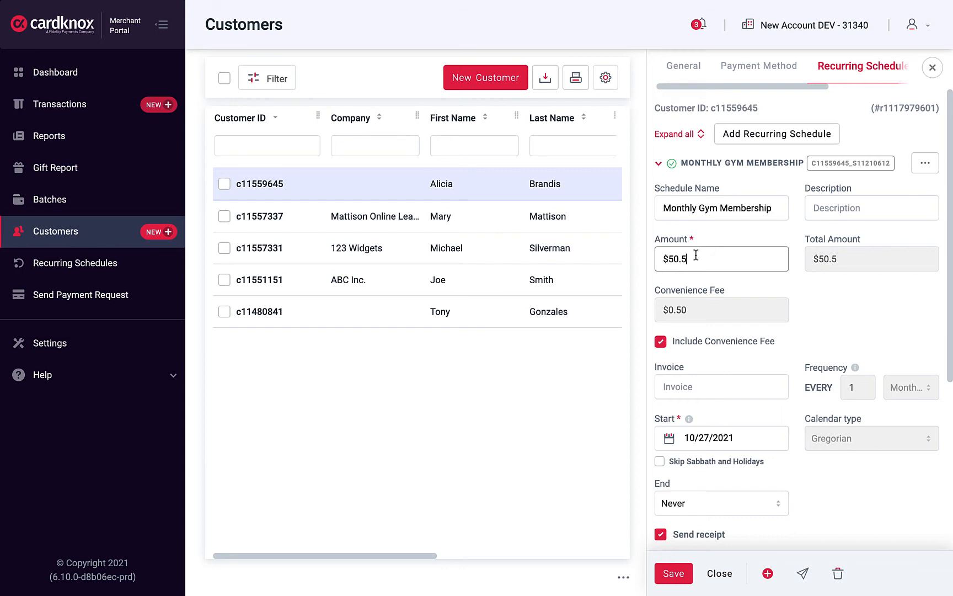
pyautogui.moveTo(697, 256); pyautogui.dragTo(658, 258)
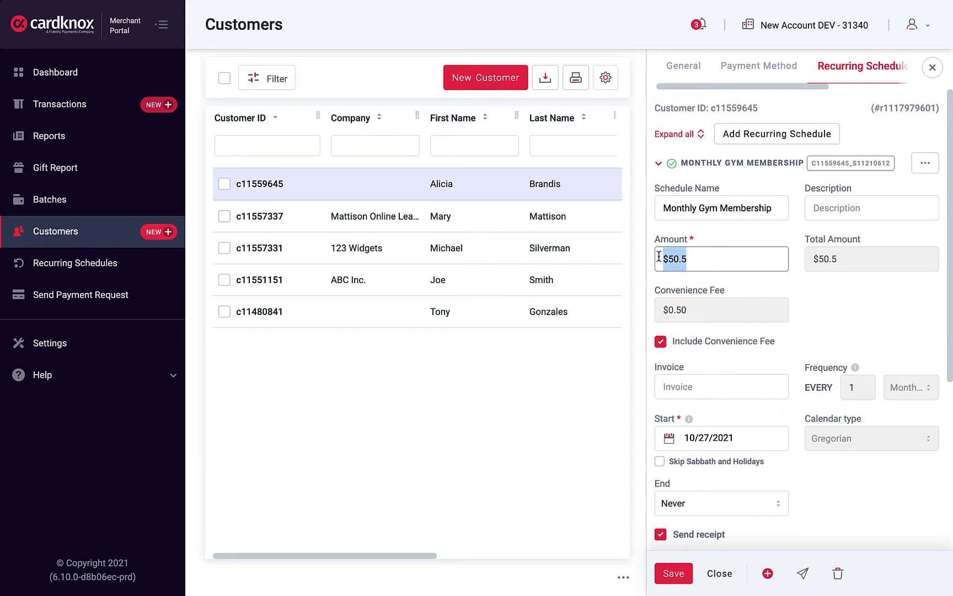
pyautogui.write('60')
pyautogui.click(729, 439)
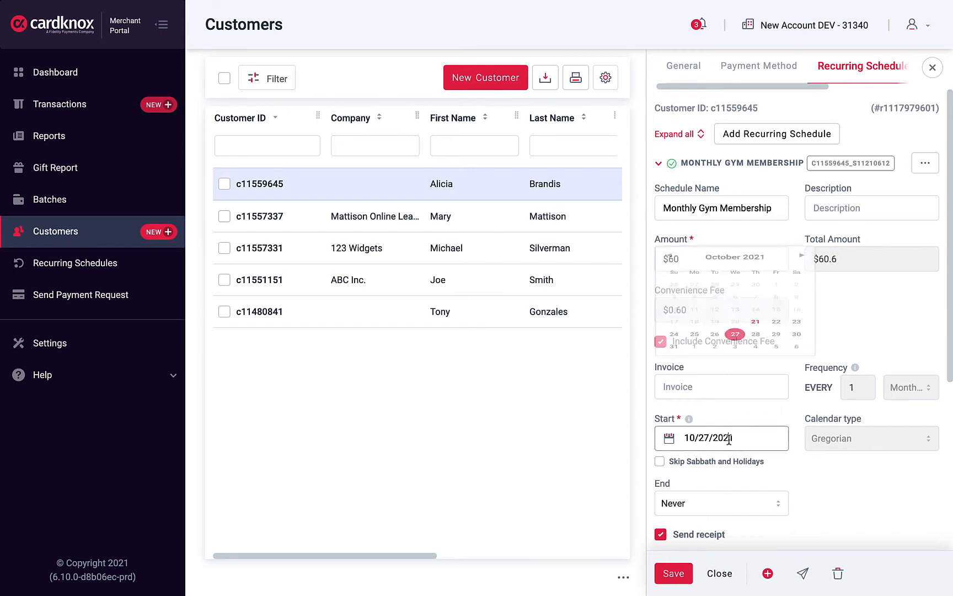
pyautogui.click(804, 461)
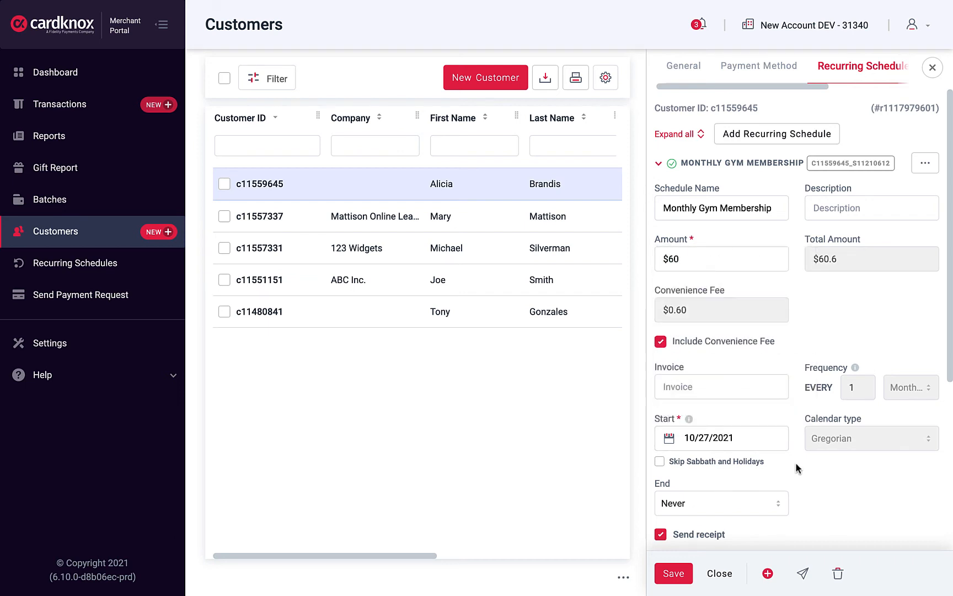
# - Open the Monthly Gym Membership entry in the recurring schedules list, expand the same customer's Annual Maintenance Fee schedule, and save
pyautogui.click(78, 267)
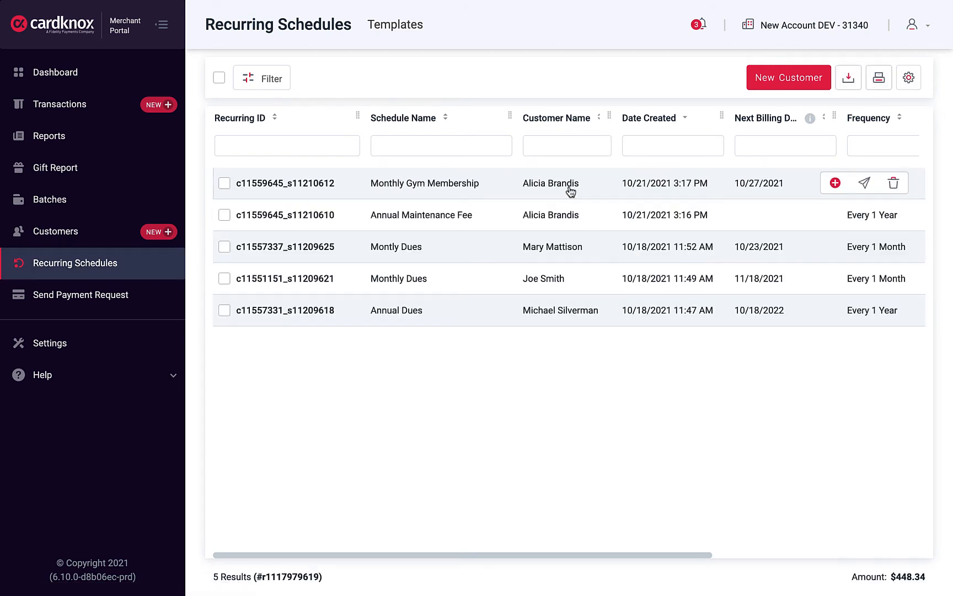
pyautogui.click(571, 191)
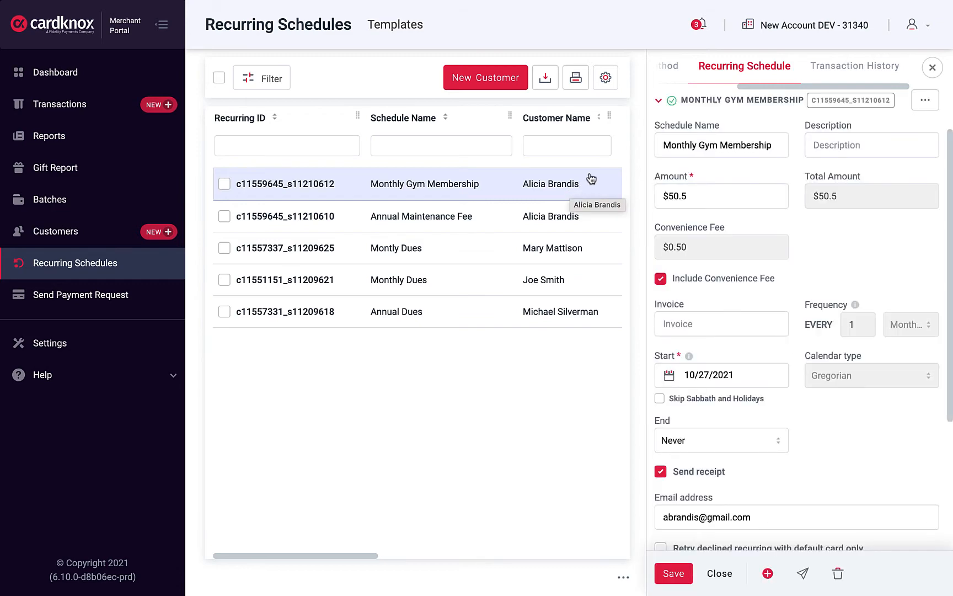
pyautogui.click(659, 103)
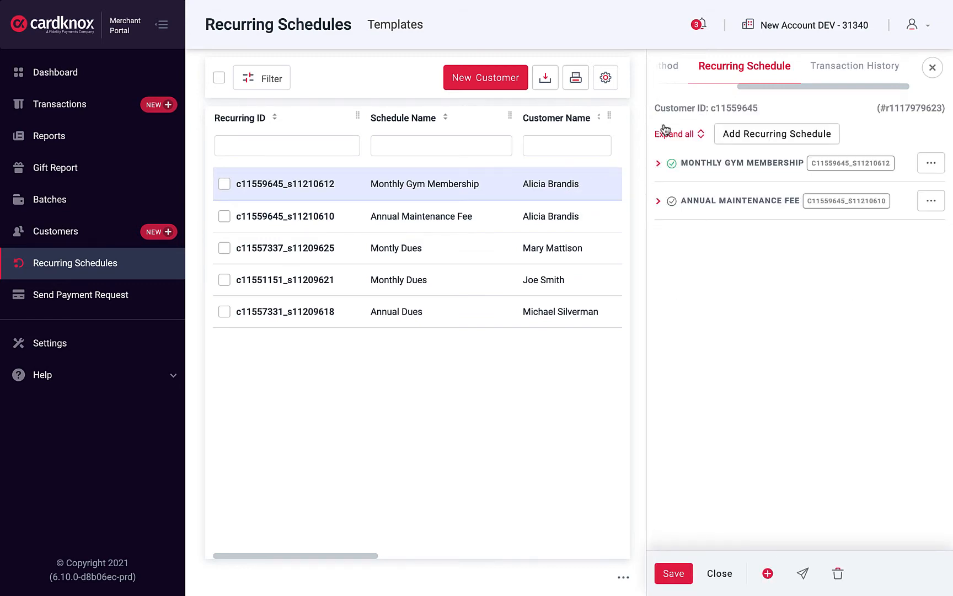
pyautogui.moveTo(510, 237)
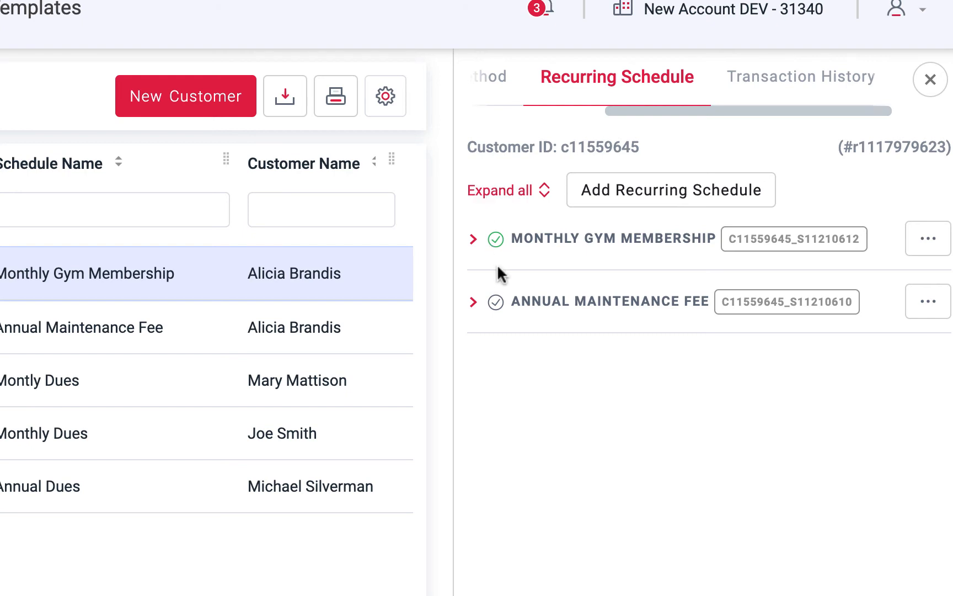
pyautogui.click(494, 308)
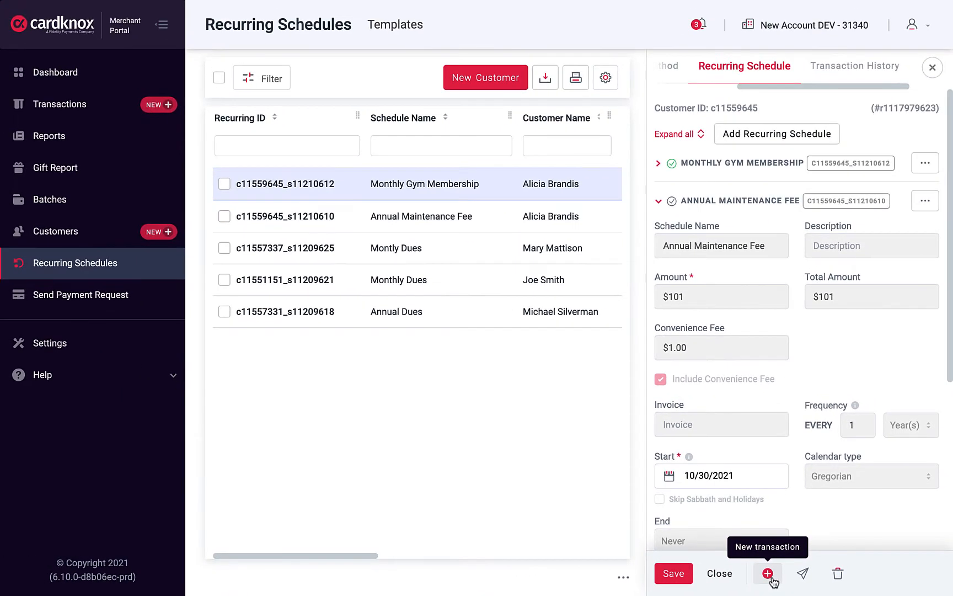
pyautogui.click(674, 574)
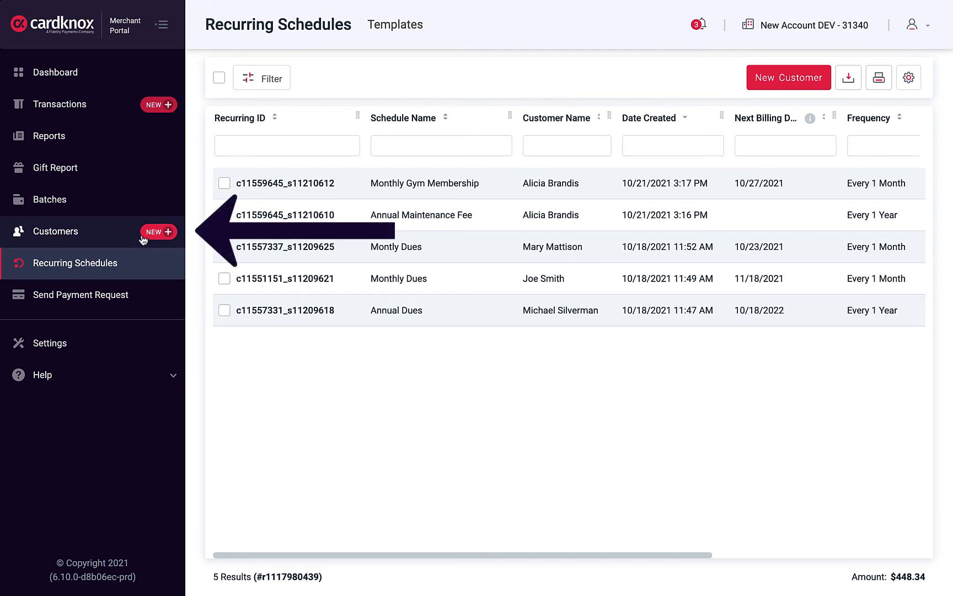
# - Open the form for adding a new customer, switch it to Advanced View, and view its Payment Method and Recurring Schedule sections
pyautogui.click(65, 234)
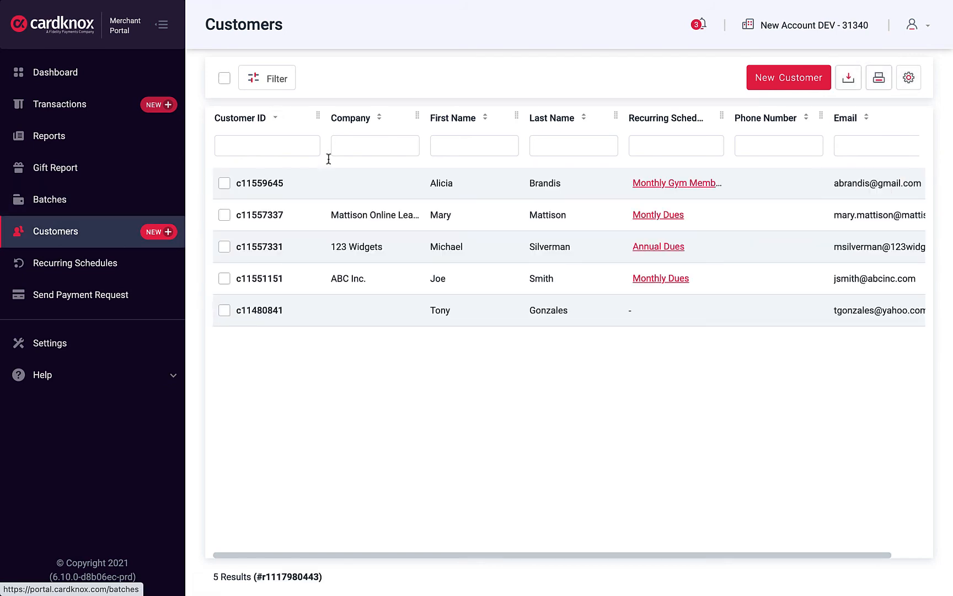
pyautogui.click(773, 79)
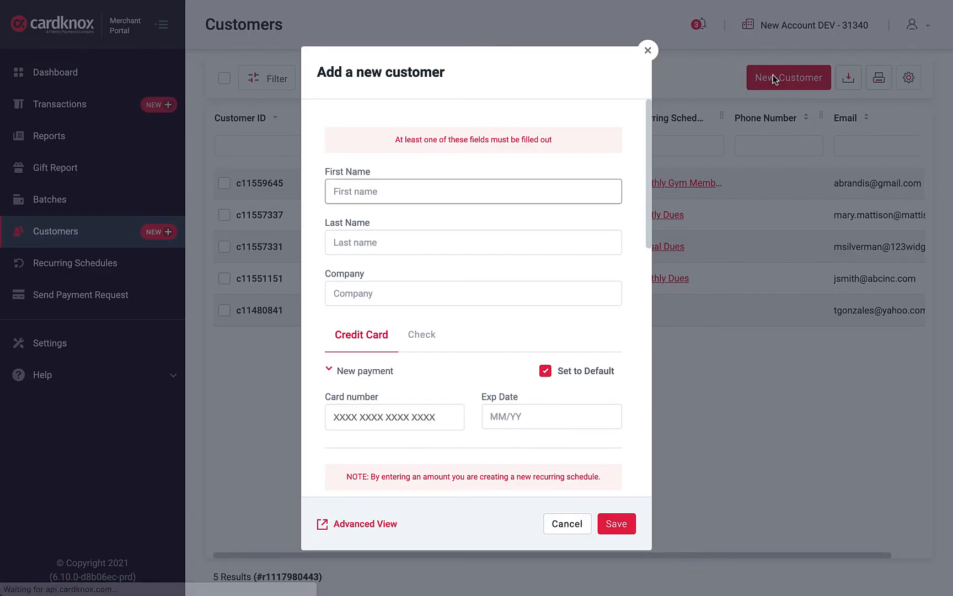
pyautogui.moveTo(648, 136); pyautogui.dragTo(651, 351)
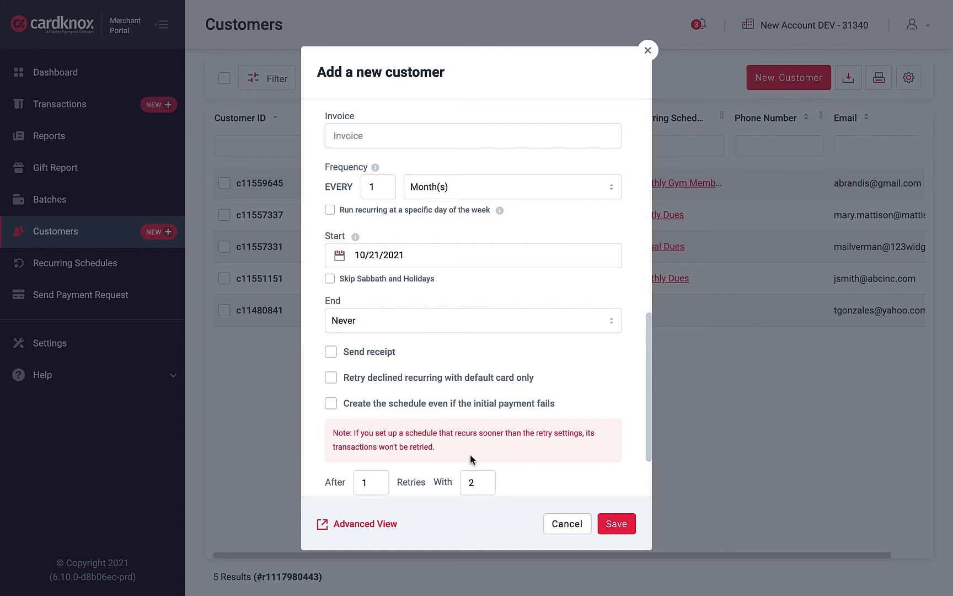
pyautogui.click(372, 524)
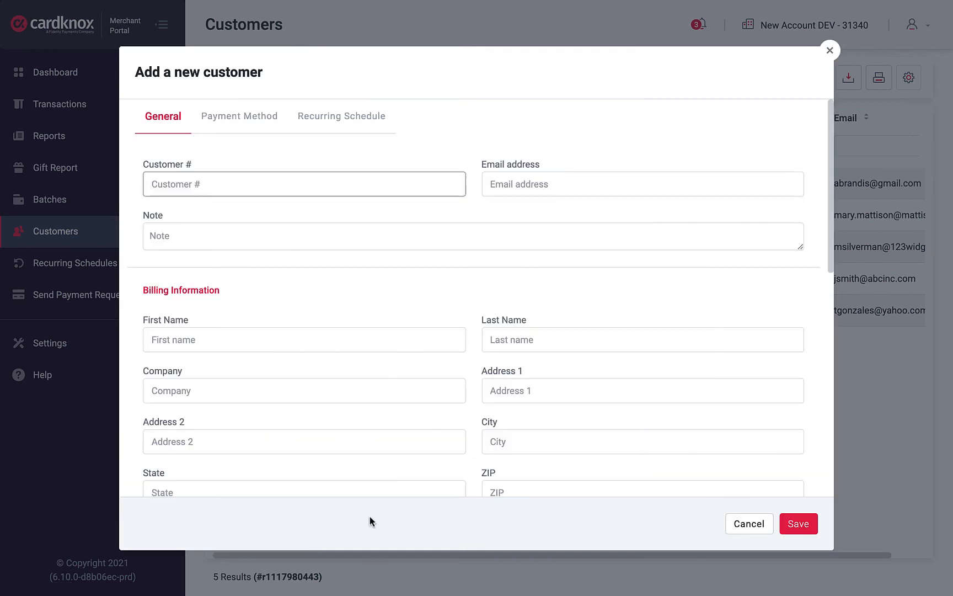
pyautogui.click(243, 121)
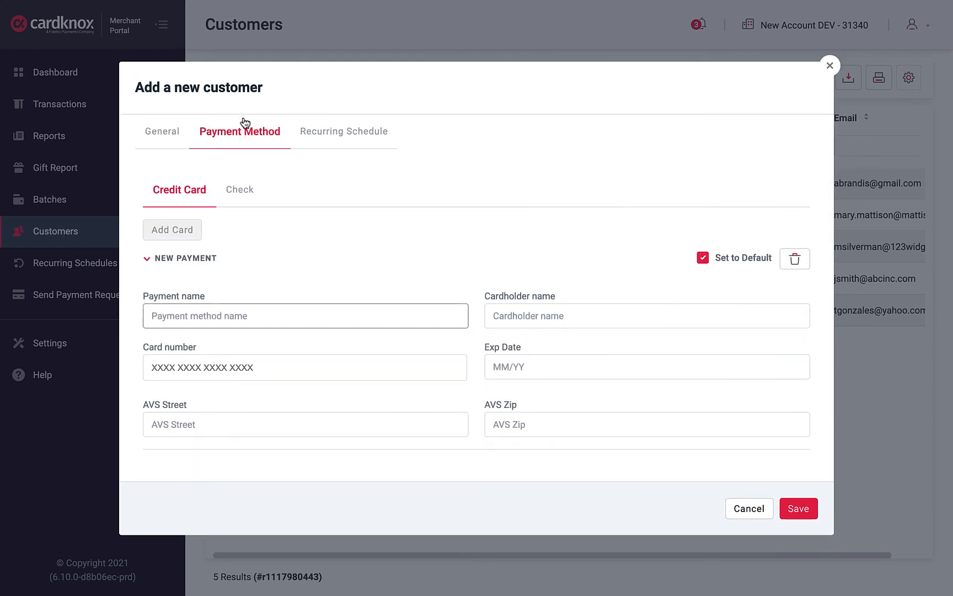
pyautogui.click(333, 137)
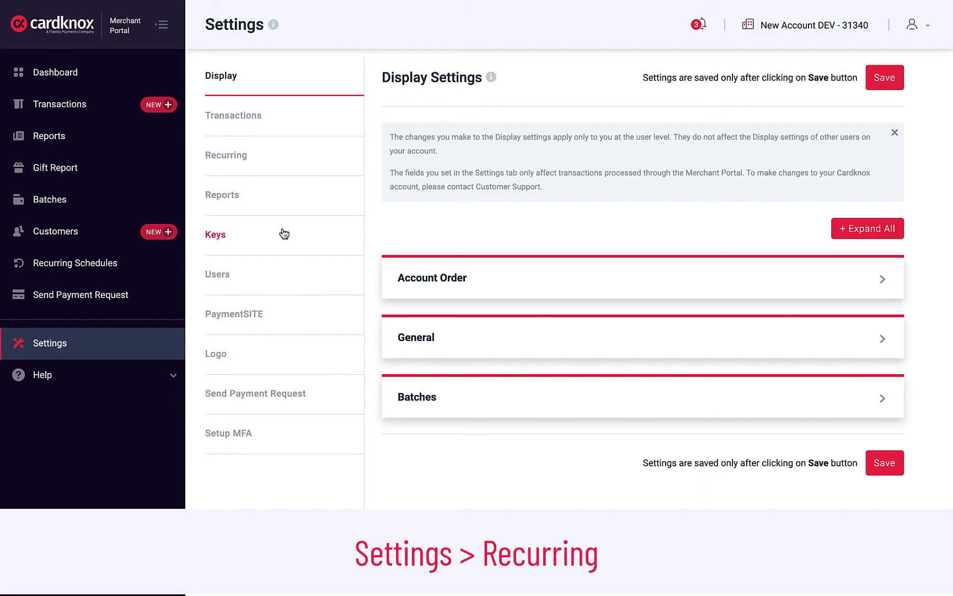
# - Open the Recurring settings and expand all sections to review the General, Display and Processing options
pyautogui.click(239, 160)
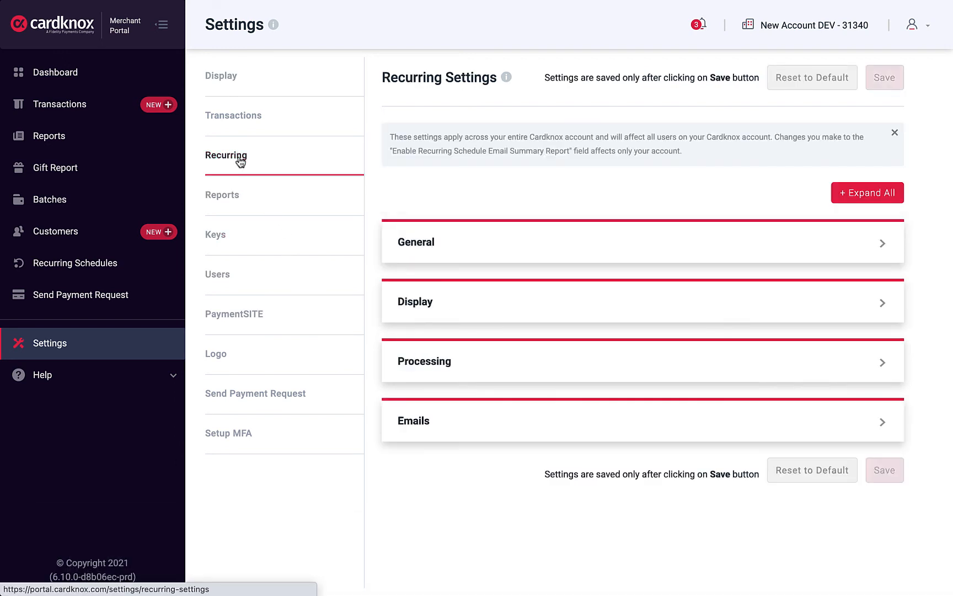
pyautogui.click(865, 200)
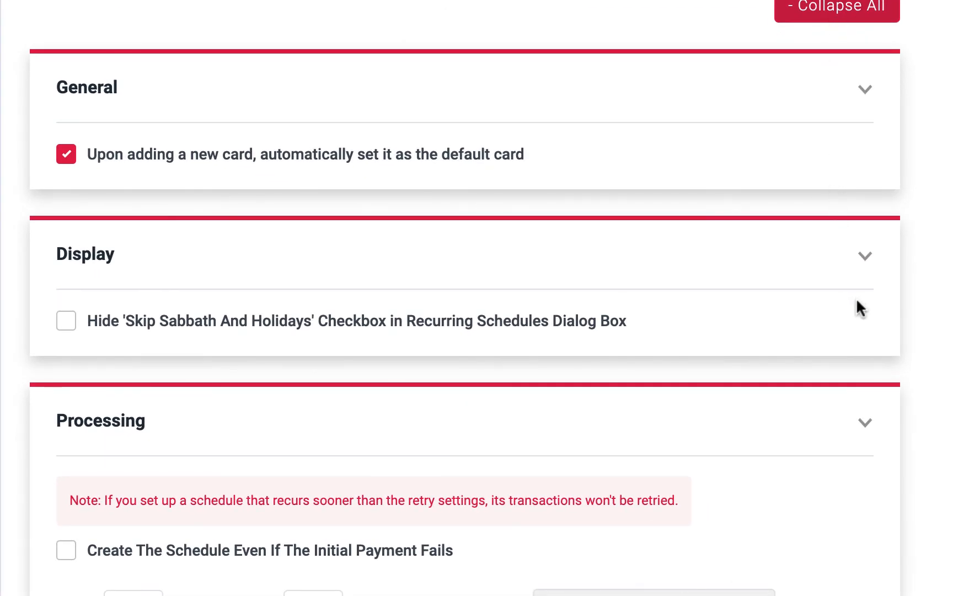
pyautogui.scroll(-6, 857, 302)
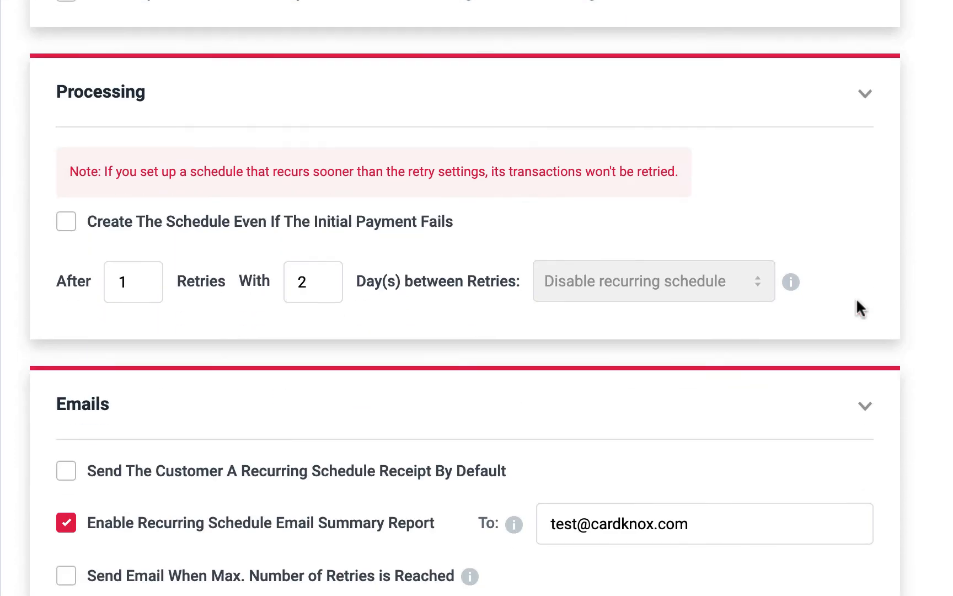
# - In the Emails settings, enable sending customers a recurring schedule receipt by default and sending an email when the maximum number of retries is reached
pyautogui.scroll(-1, 856, 300)
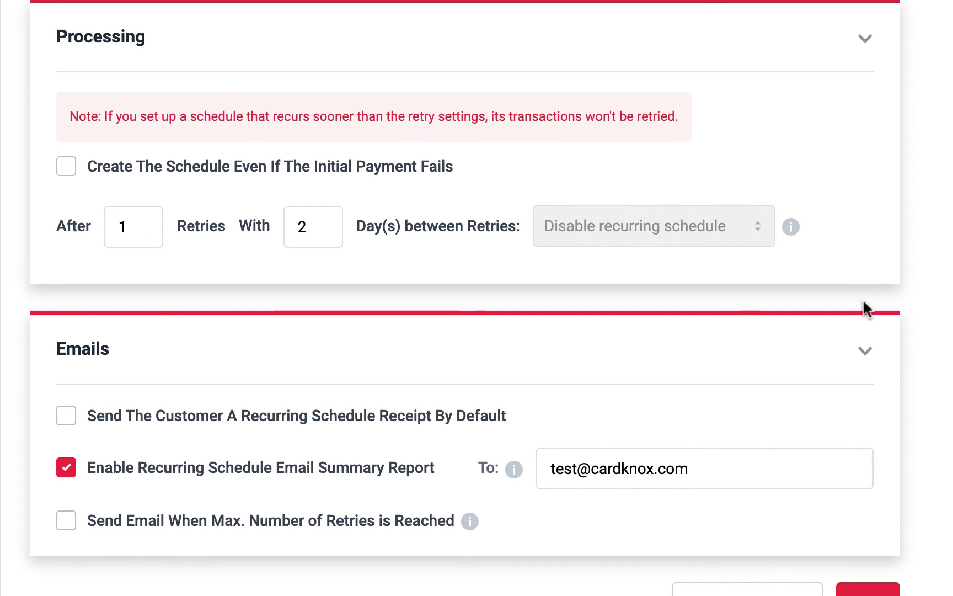
pyautogui.click(67, 425)
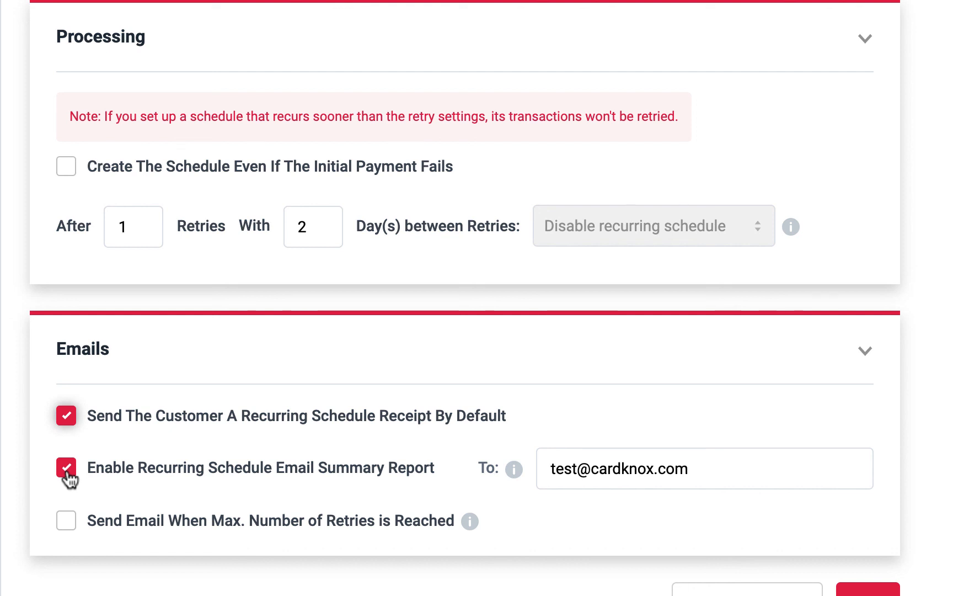
pyautogui.click(67, 520)
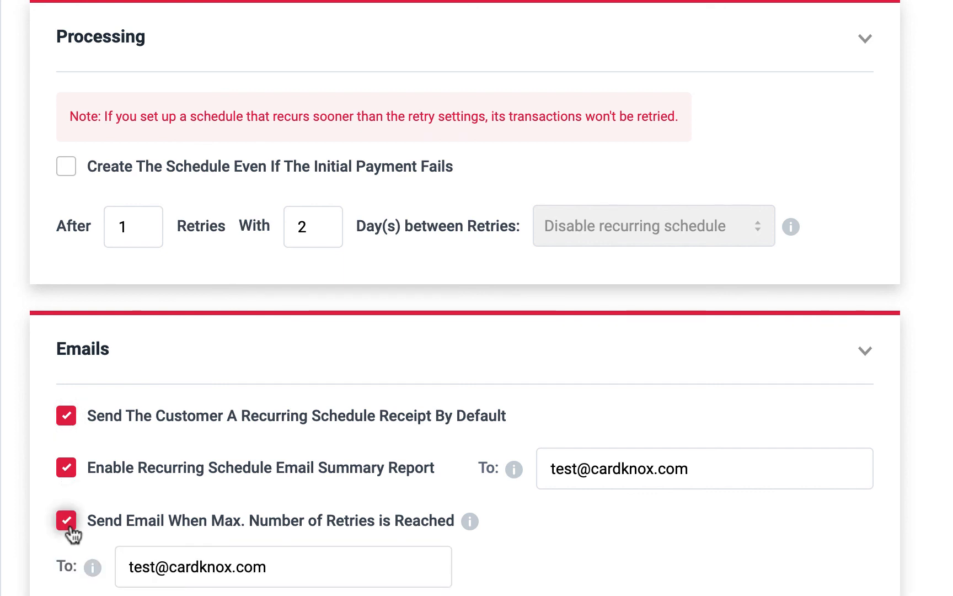